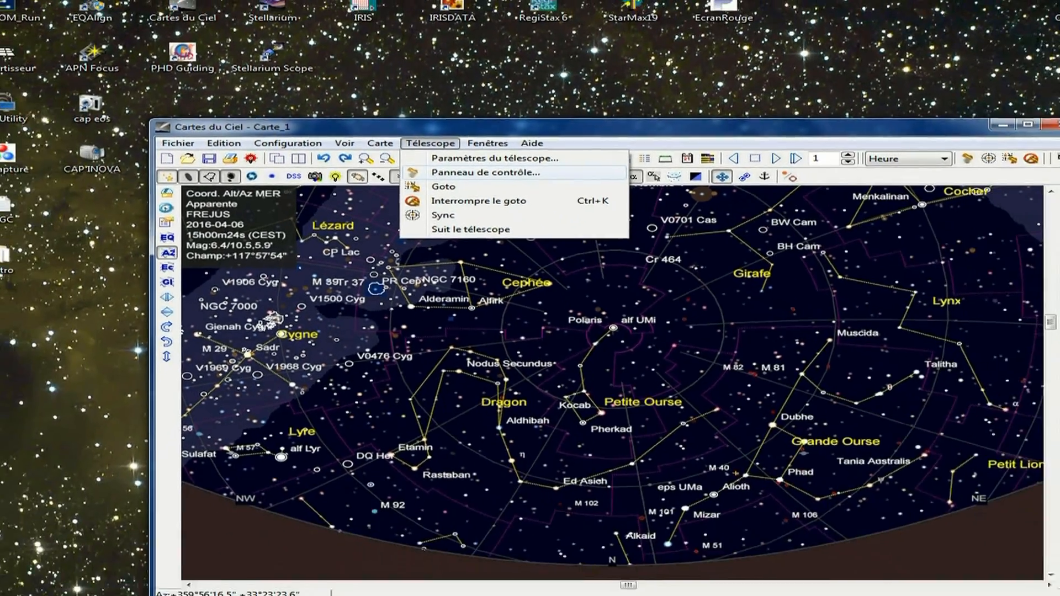
- Open the telescope control panel and place its window over the star chart
left_click(486, 172)
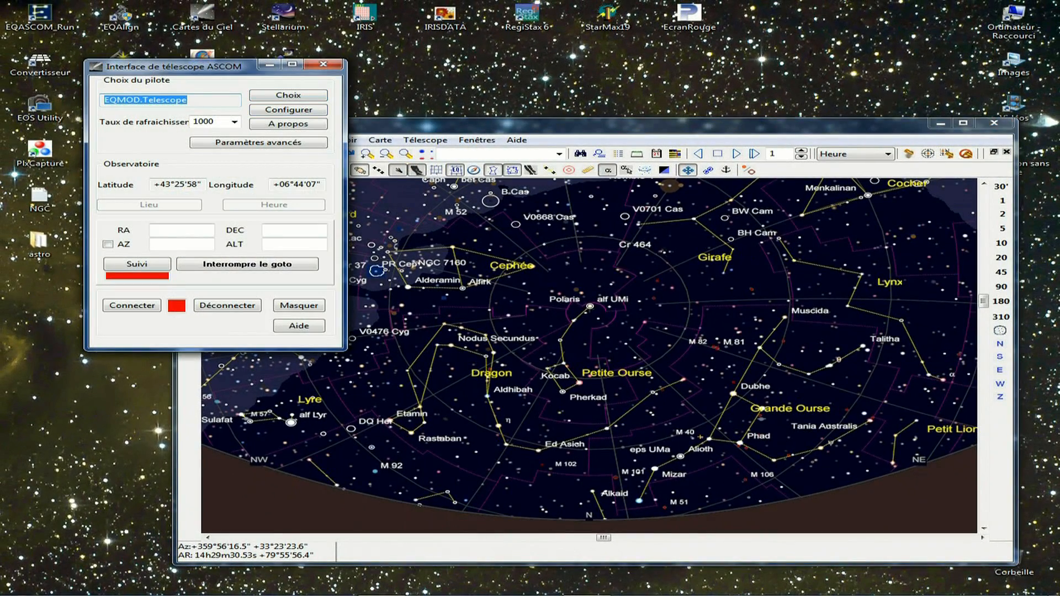
left_click_drag(174, 66, 209, 109)
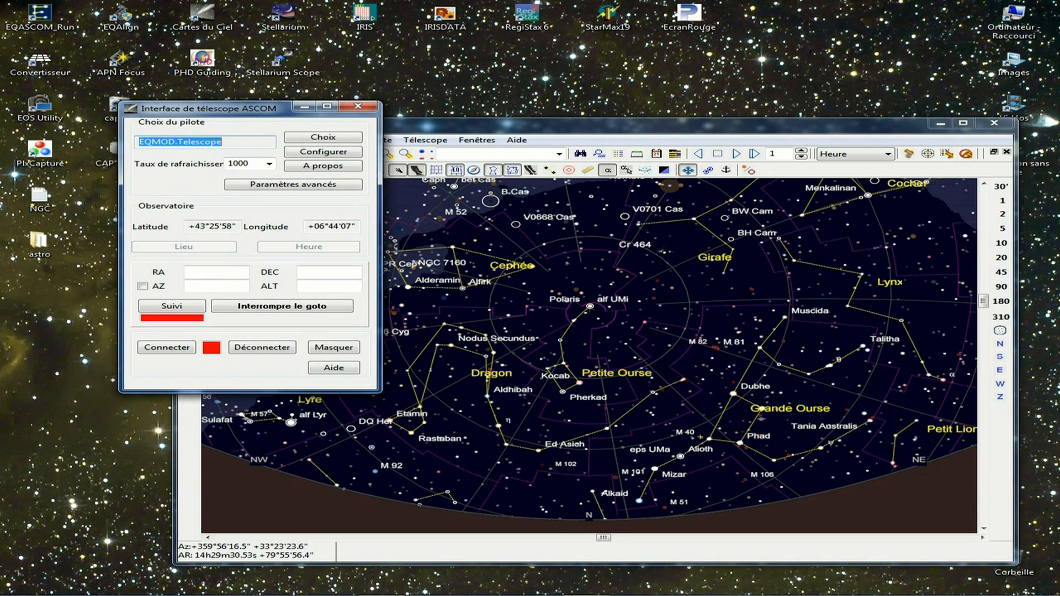
left_click(358, 105)
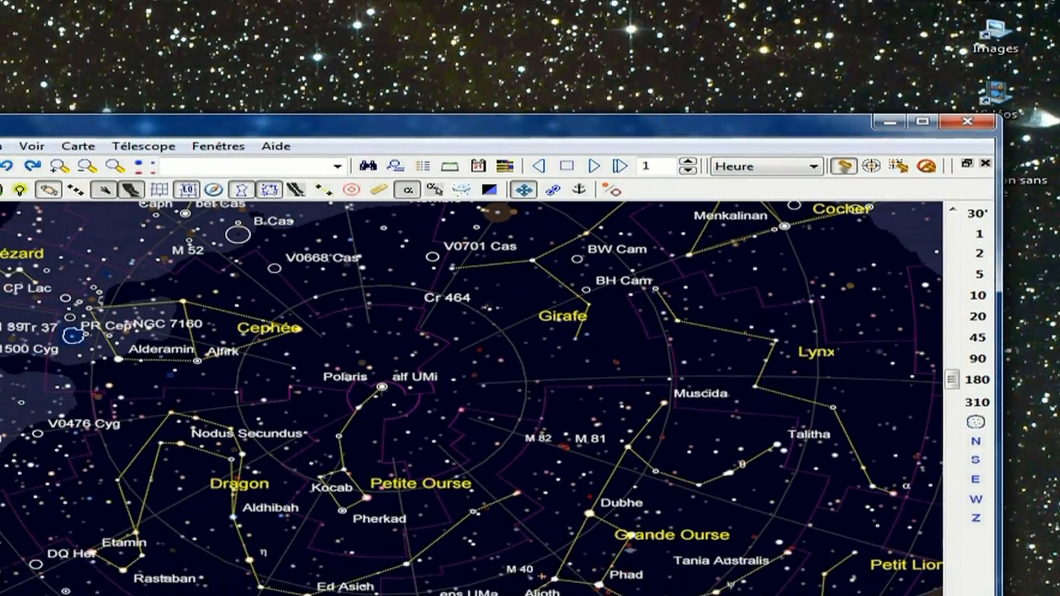
left_click(774, 179)
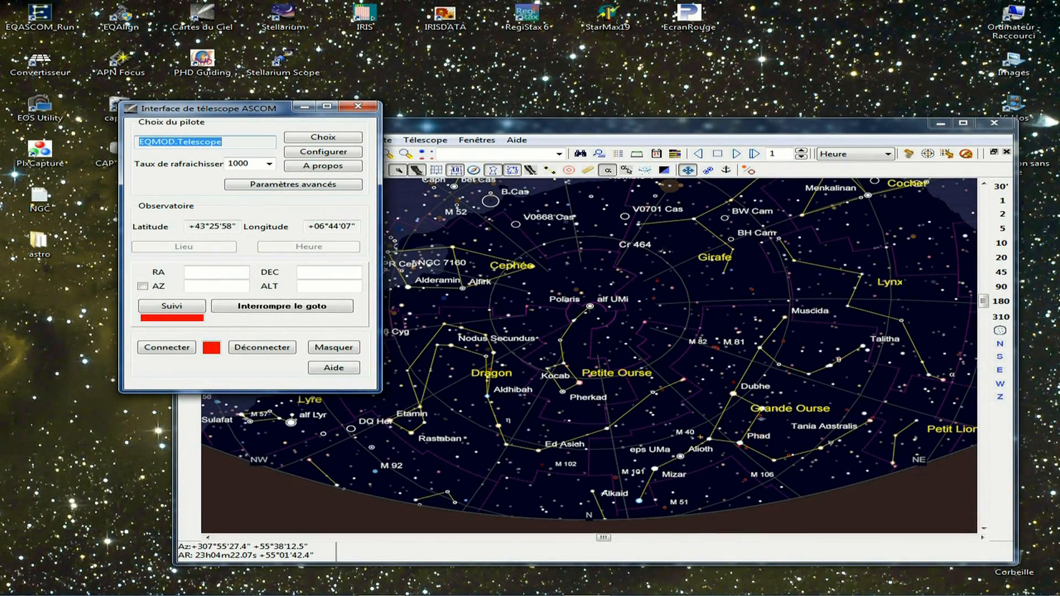
left_click_drag(209, 109, 315, 188)
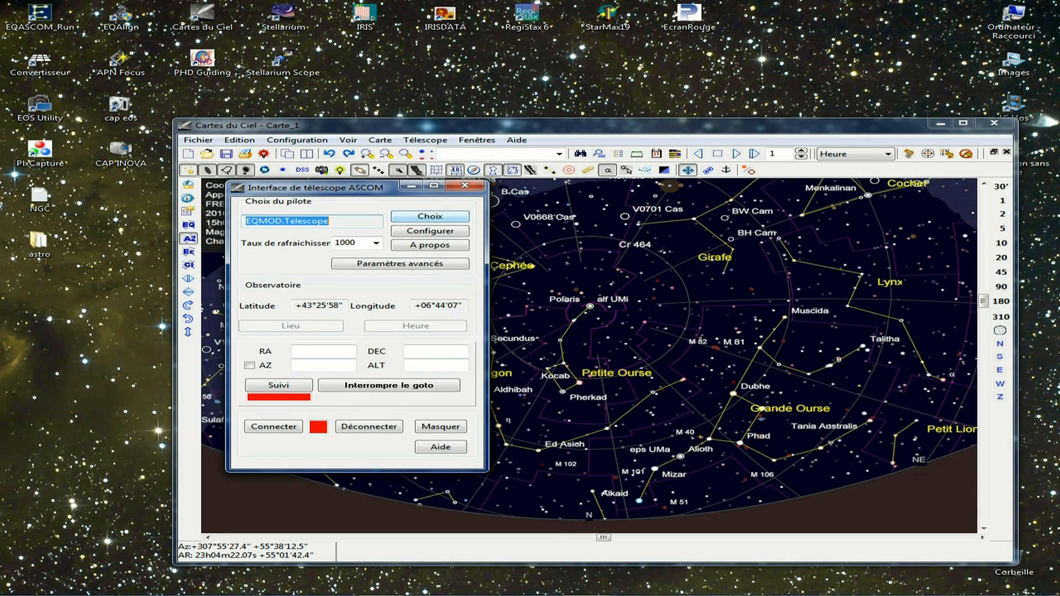
- Choose EQMOD ASCOM Simulator as the telescope driver and connect the chart to the simulated mount, closing the interface window
left_click(430, 216)
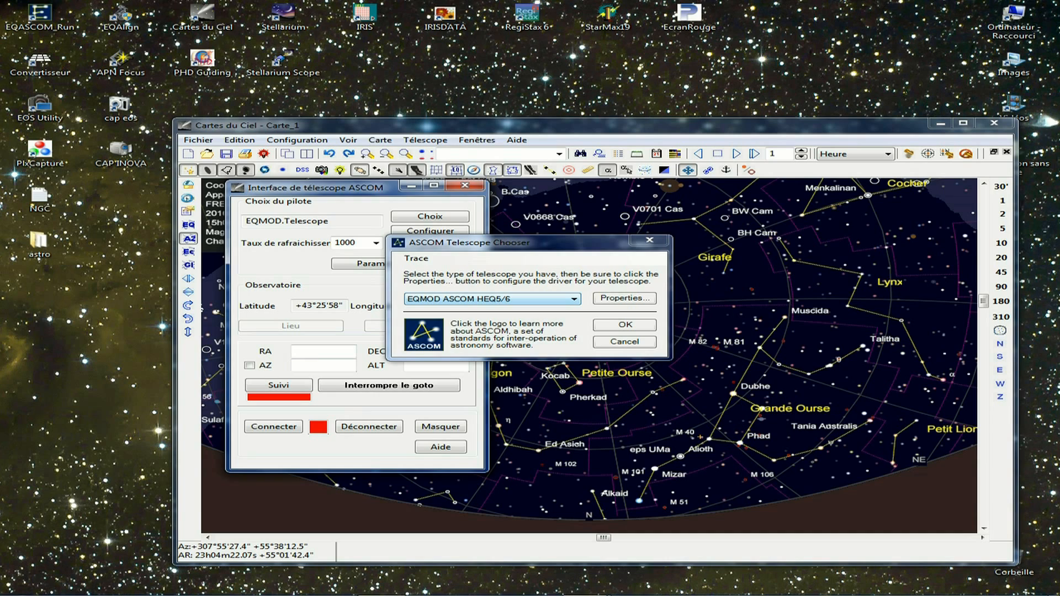
left_click(574, 299)
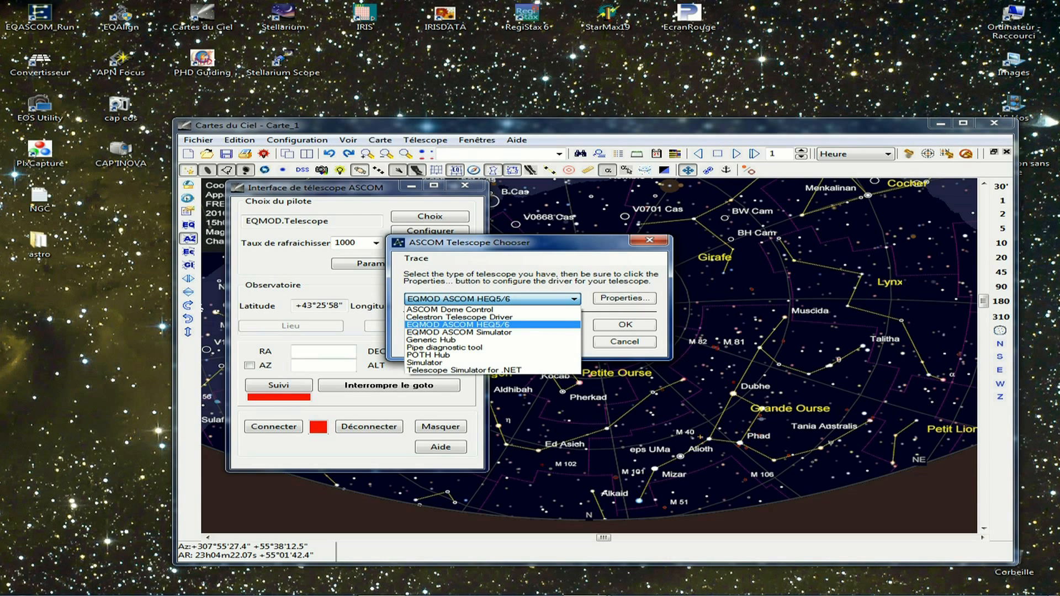
left_click(458, 325)
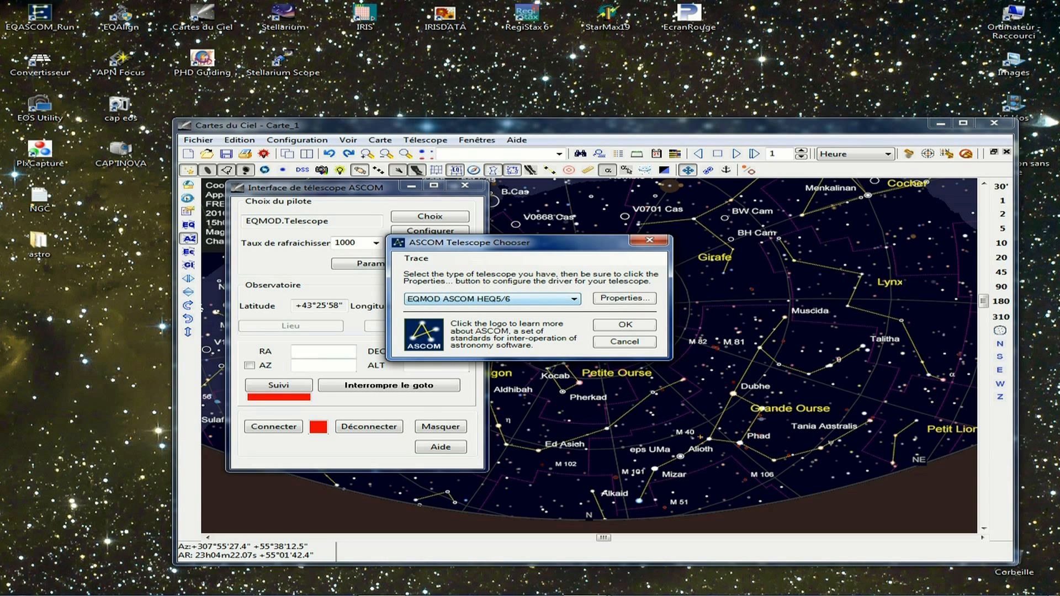
left_click(574, 299)
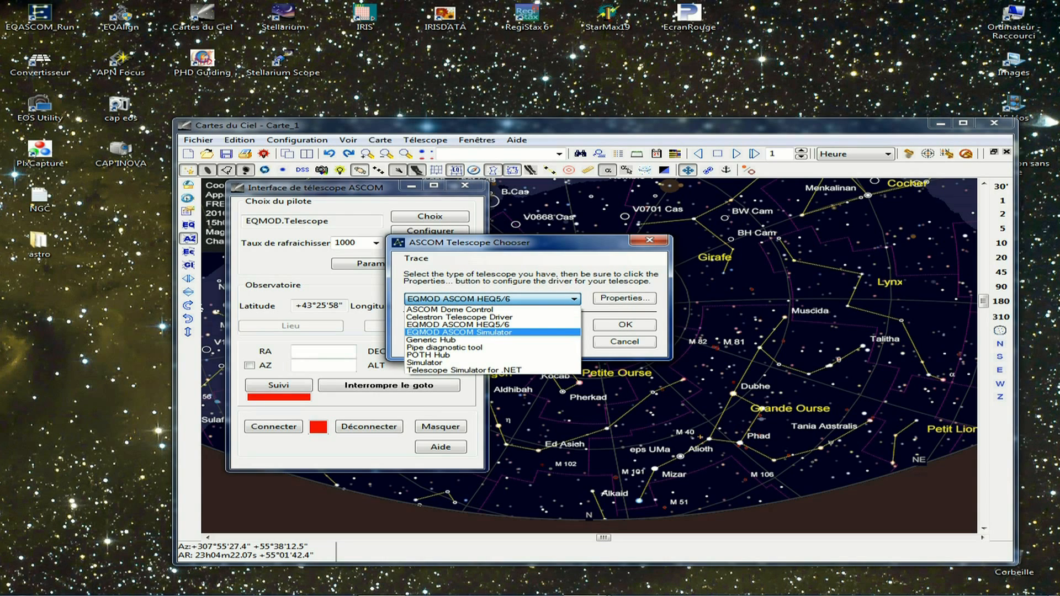
left_click(460, 332)
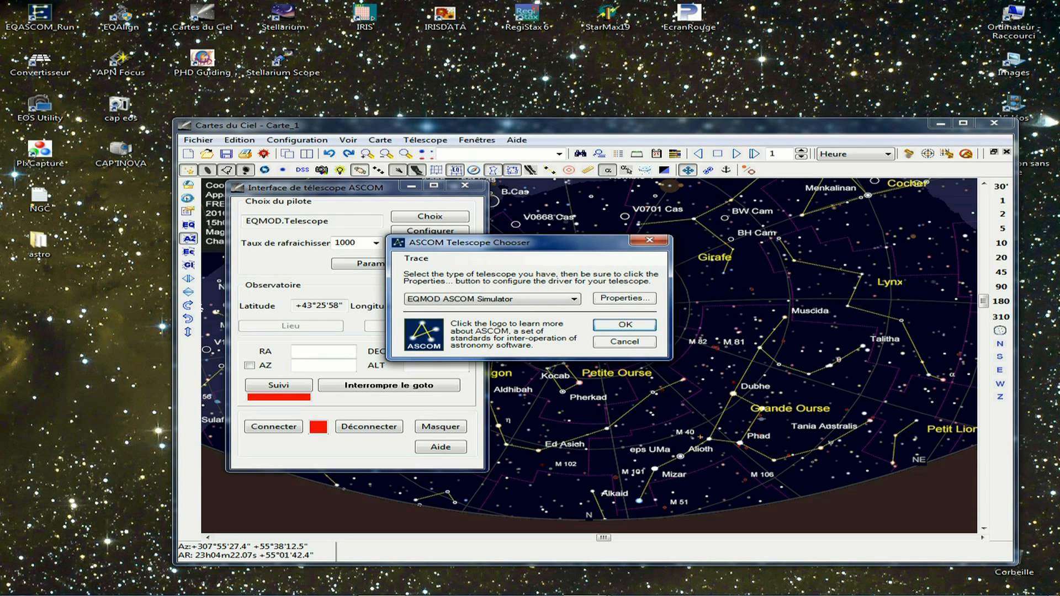
key("Return")
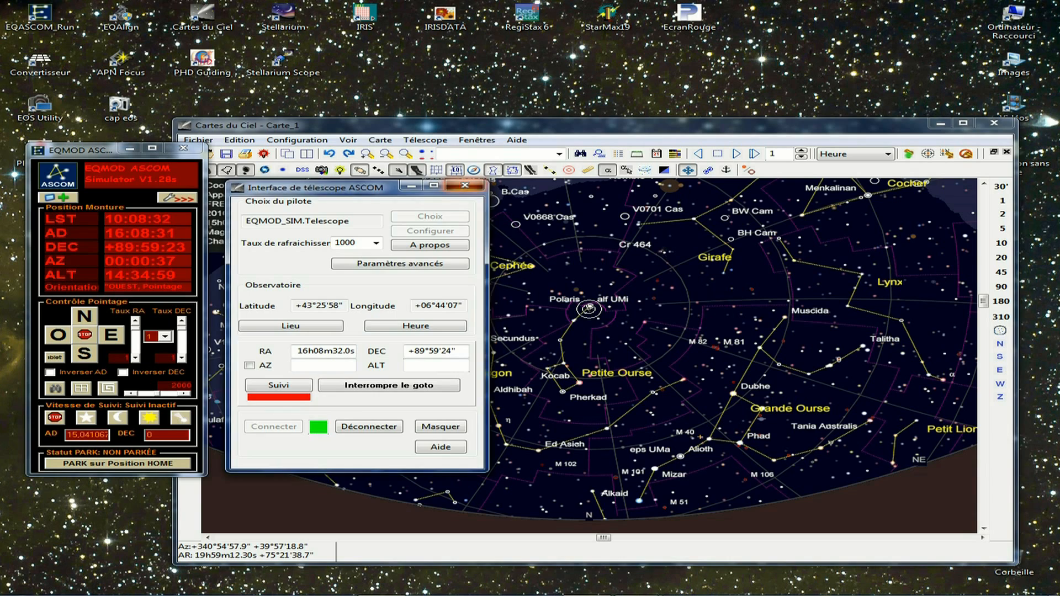
left_click(465, 185)
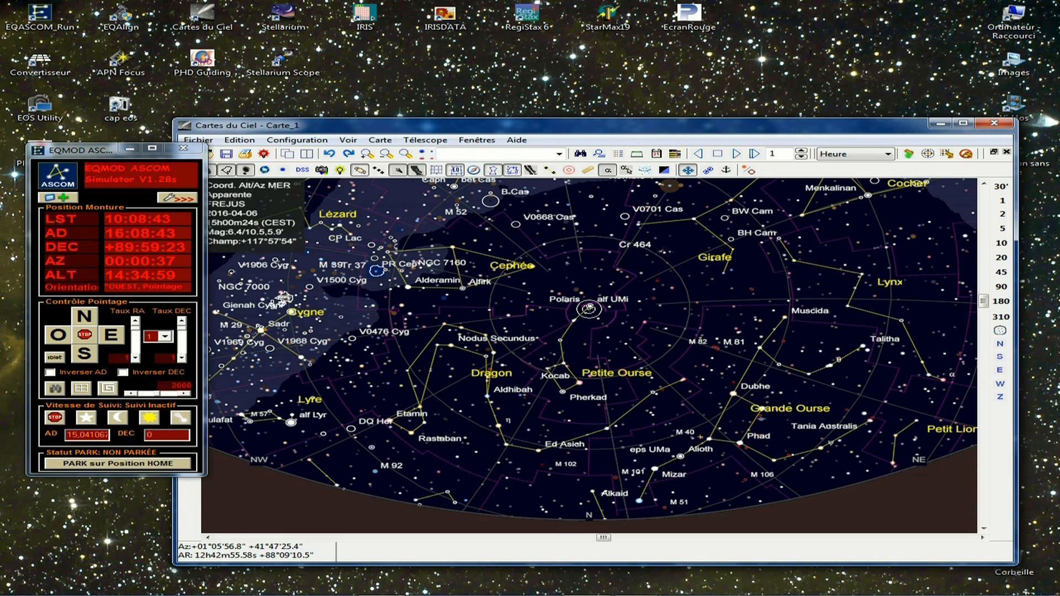
scroll(590, 355, "up", 1)
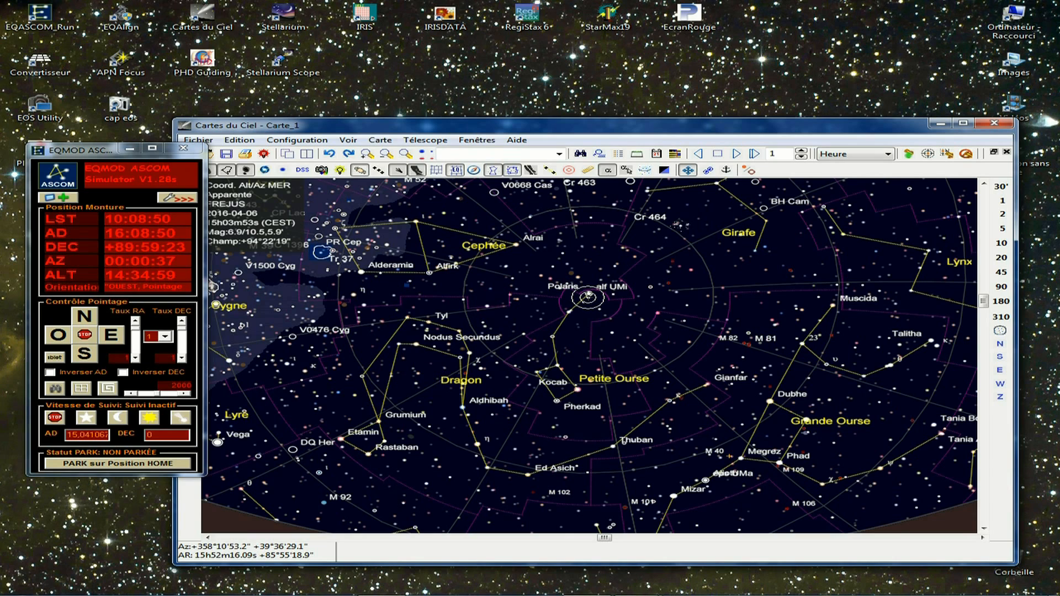
scroll(590, 355, "down", 1)
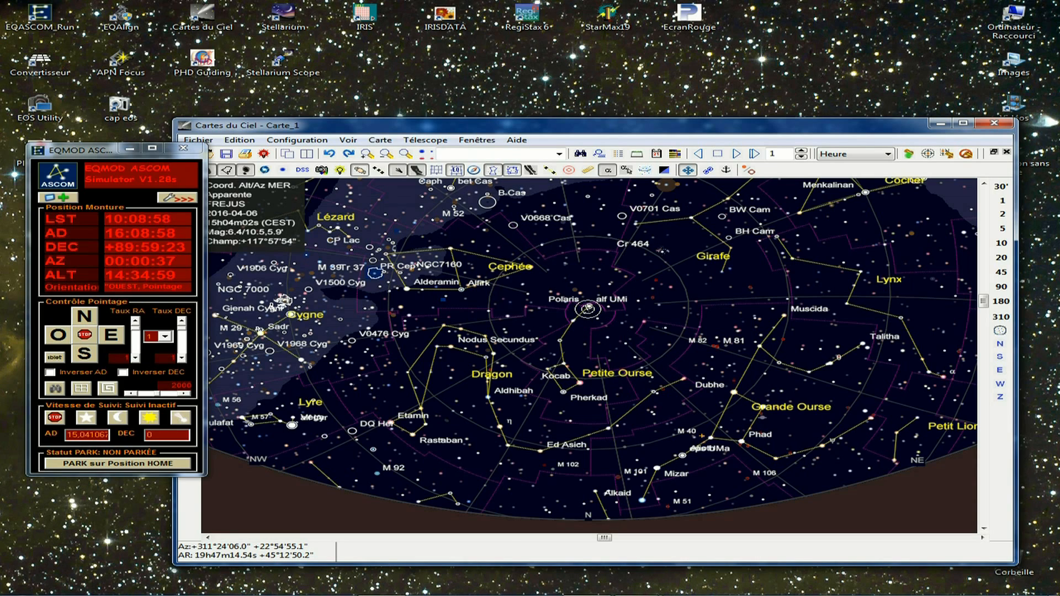
left_click(301, 360)
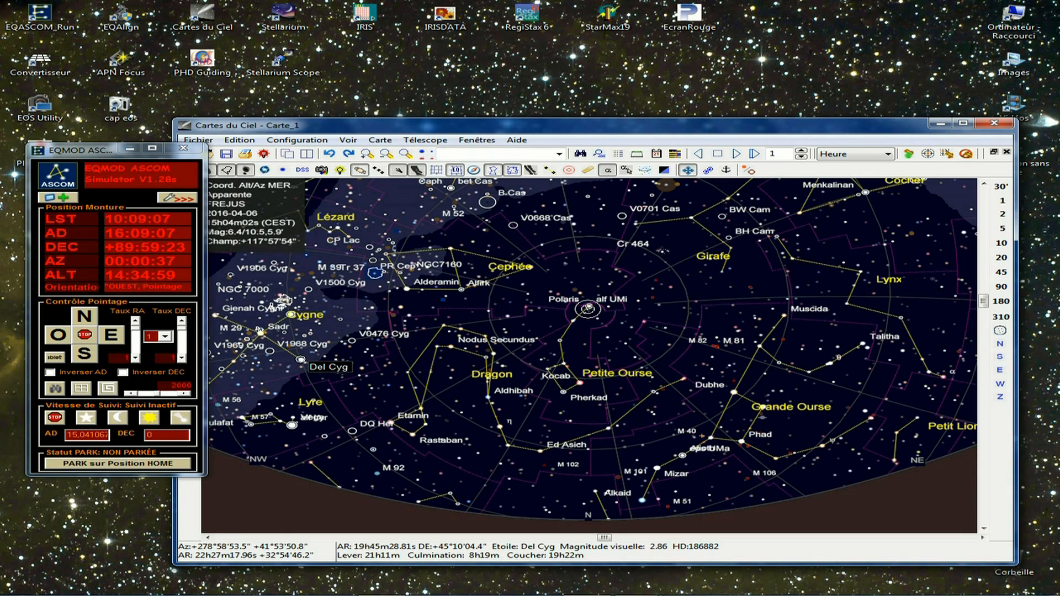
- In the mount's extended settings, try the Dialogue alignment interface, then leave it set to Incrémenter Liste Sync and collapse the settings
left_click(177, 197)
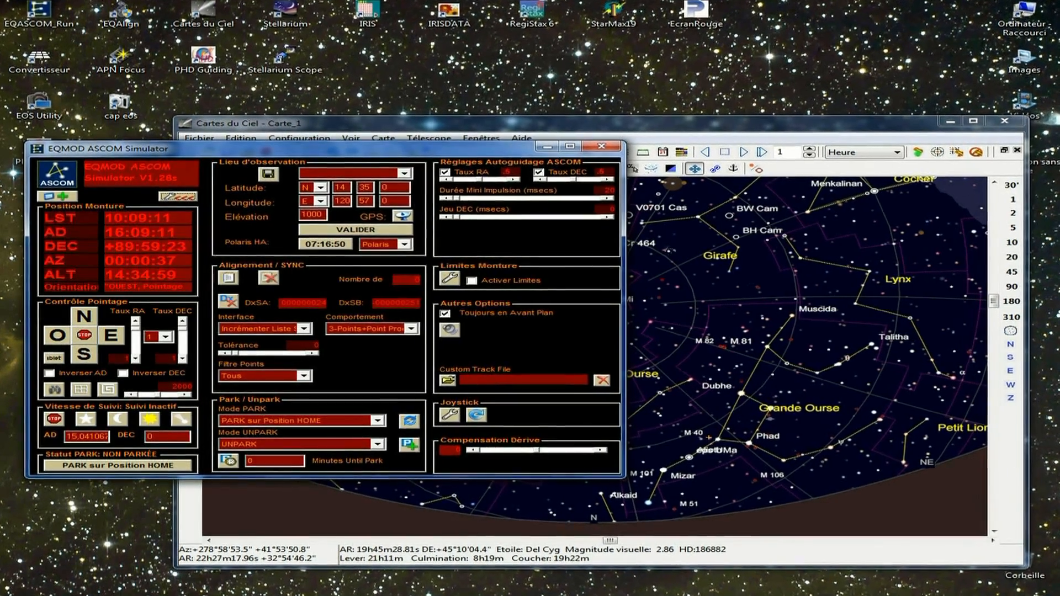
left_click(302, 329)
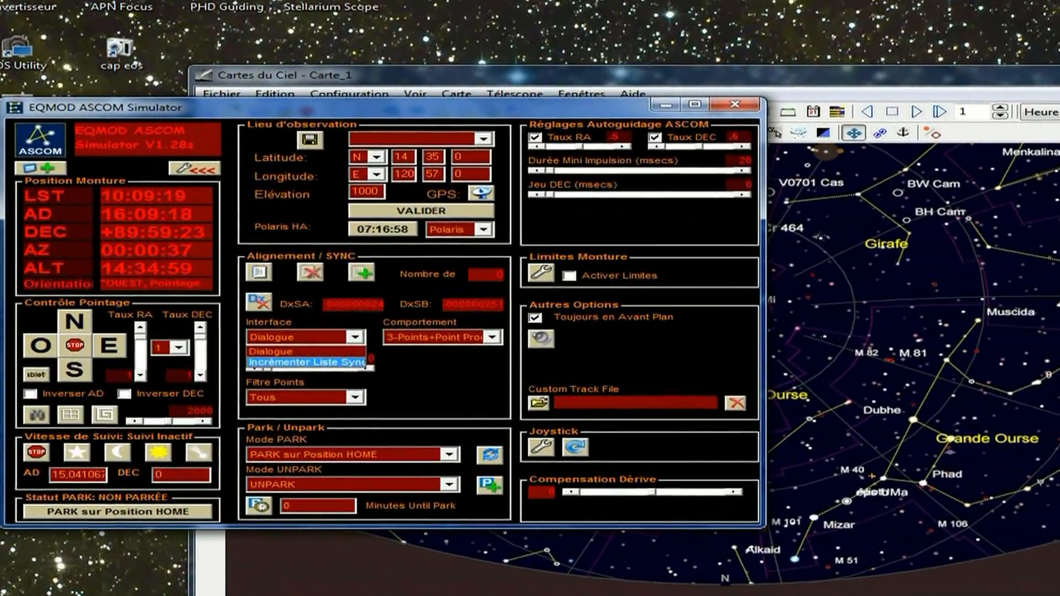
left_click(297, 359)
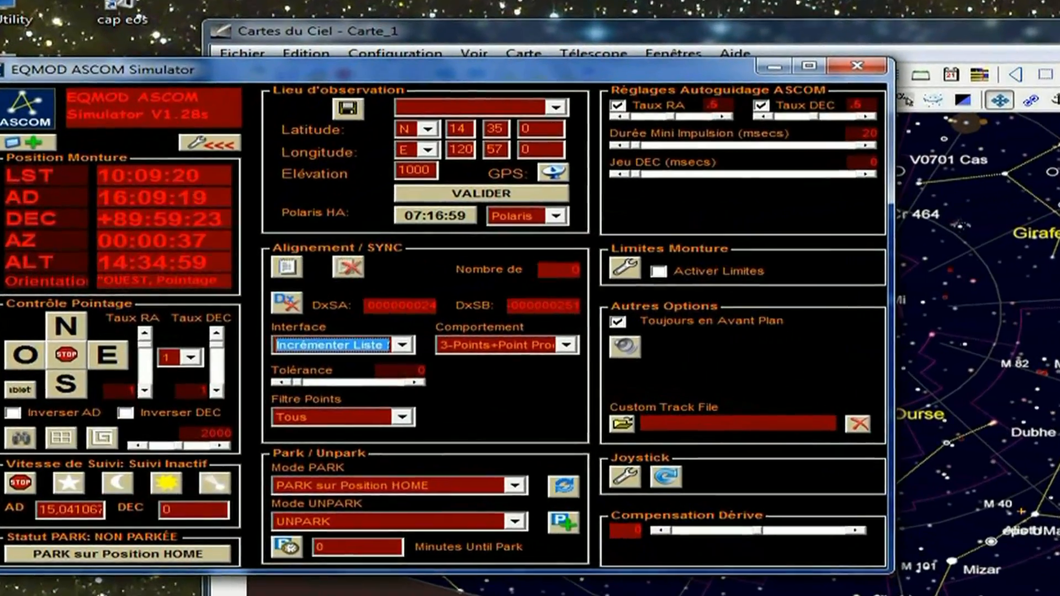
left_click(403, 345)
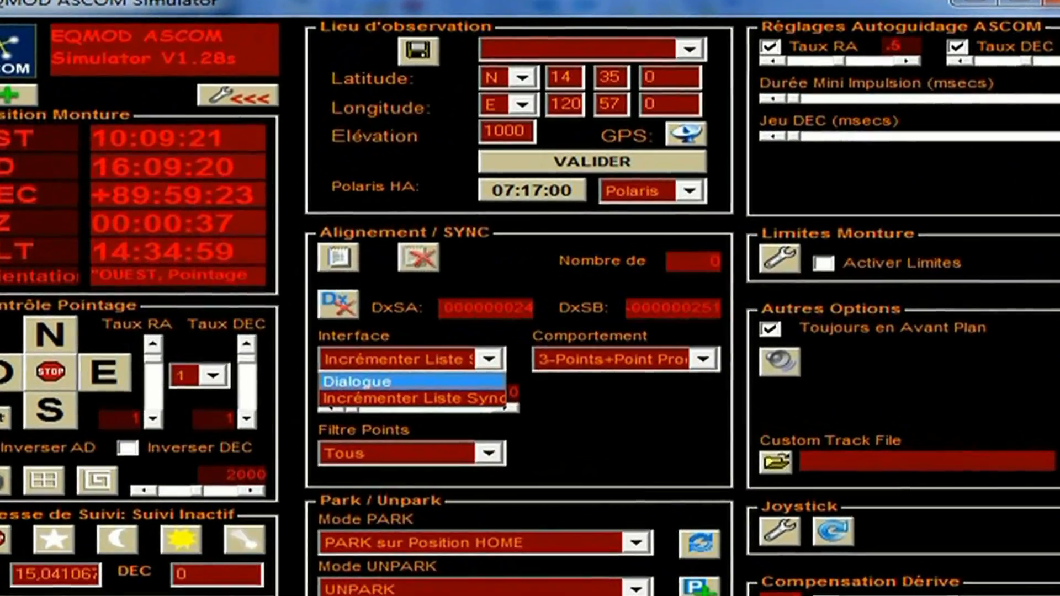
left_click(381, 381)
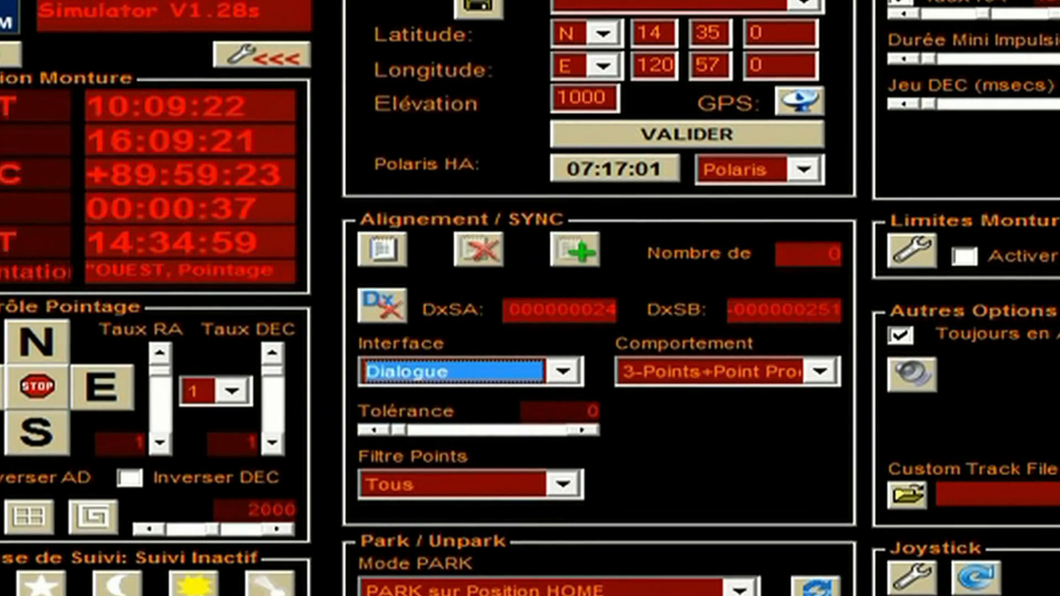
left_click(563, 371)
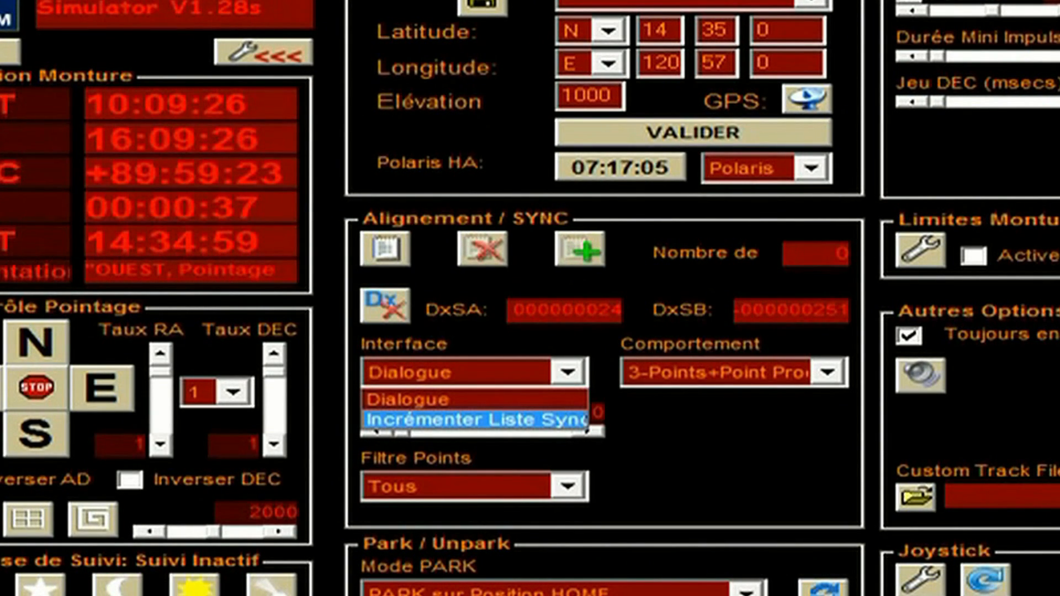
left_click(475, 421)
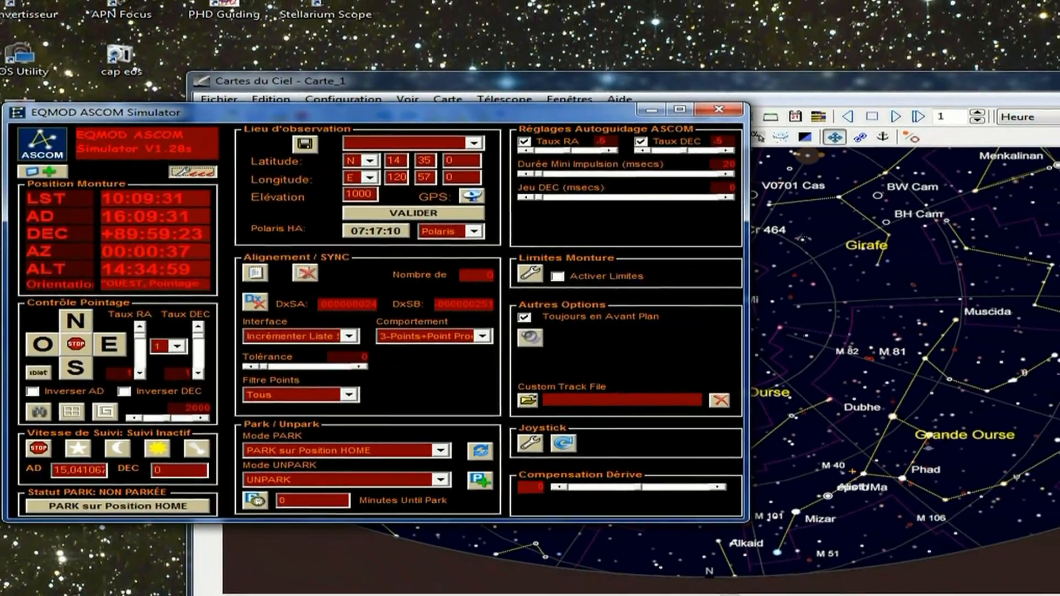
left_click(193, 171)
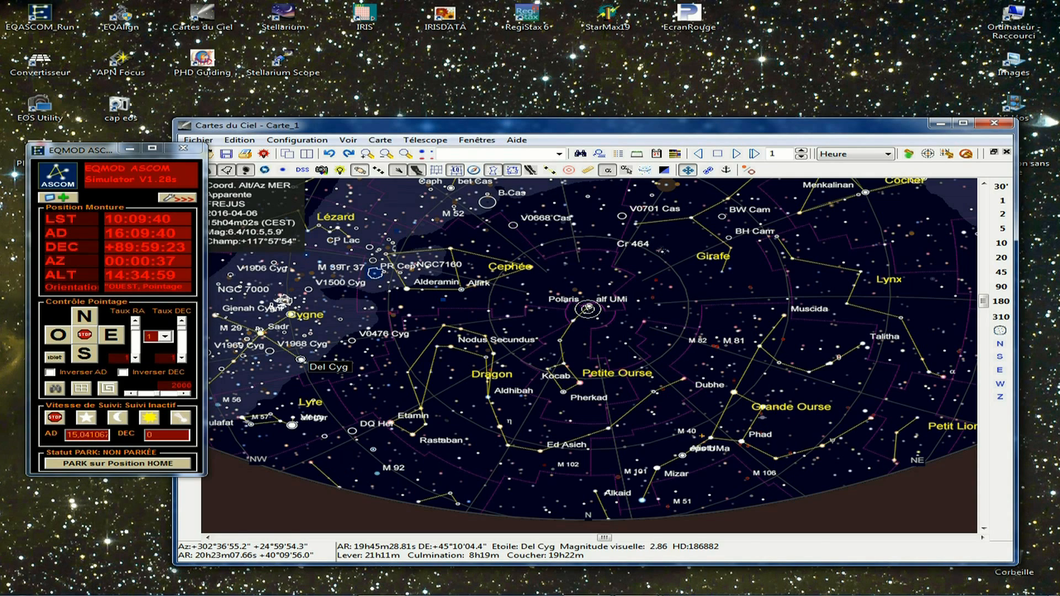
- Select the star Sadr in Cygnus on the chart and slew the telescope to it
left_click(260, 332)
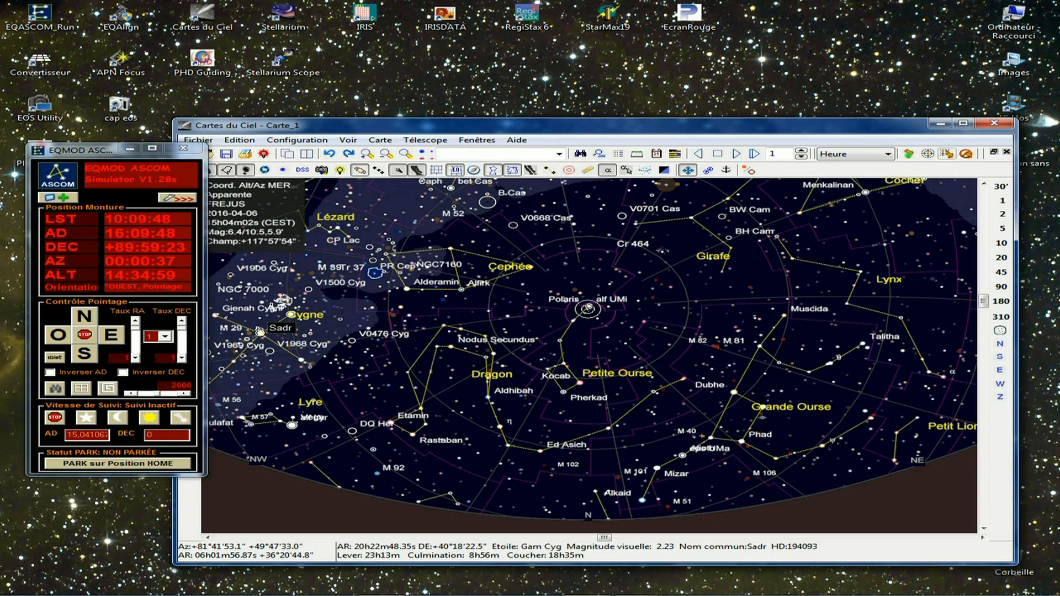
left_click(947, 154)
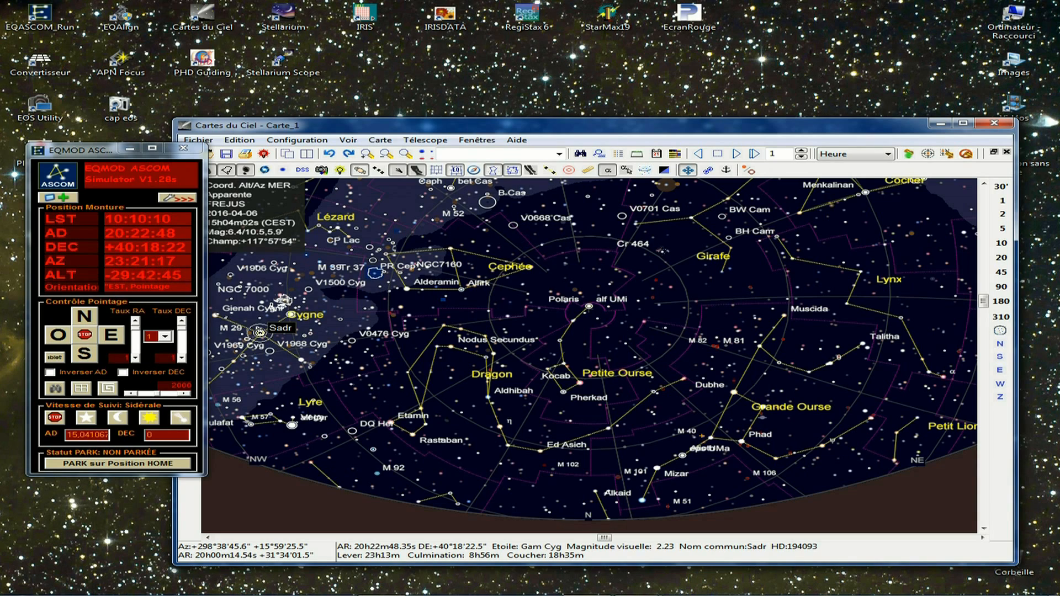
- Set the slew rate preset to 4, nudge the mount east and north, and sync the telescope on Sadr
left_click(165, 336)
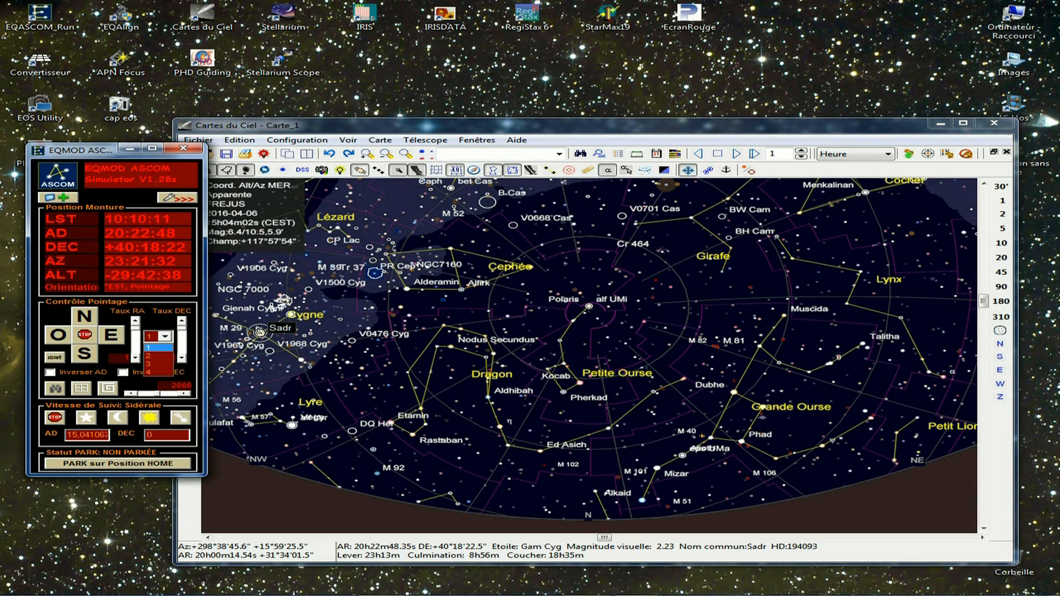
left_click(157, 372)
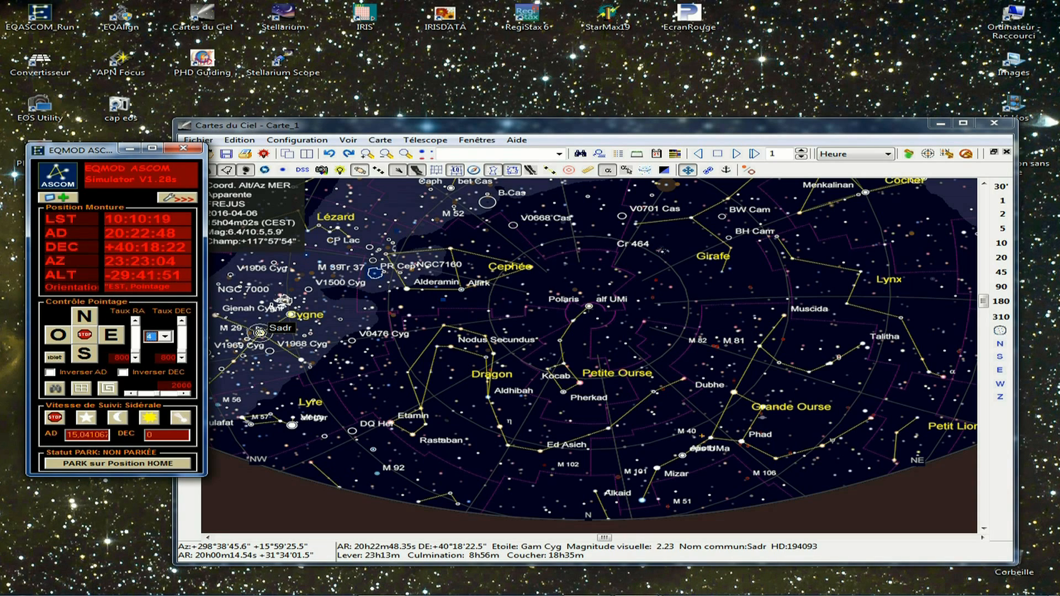
left_click(112, 335)
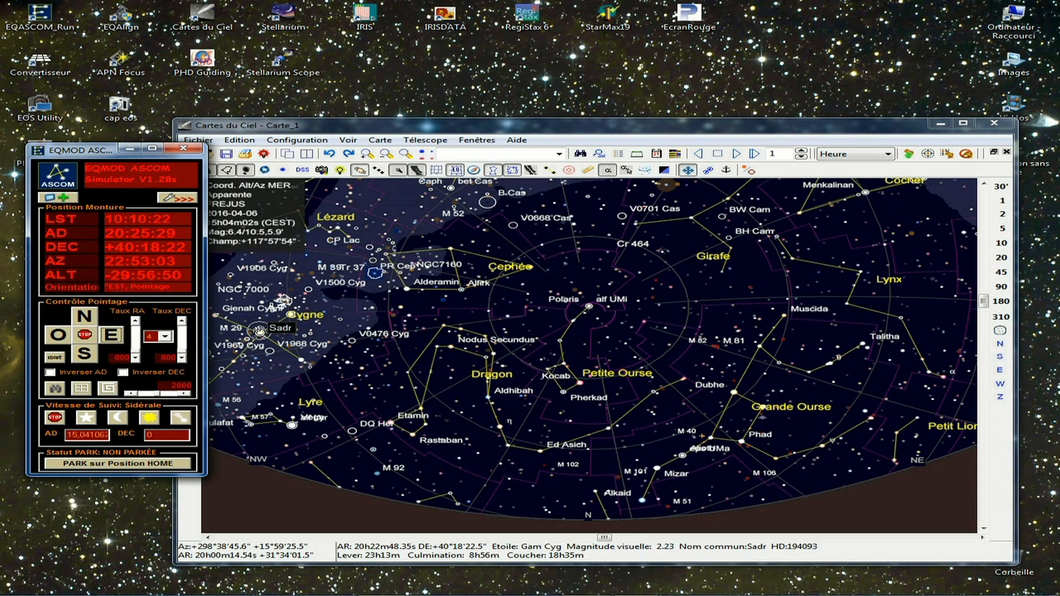
left_click(84, 316)
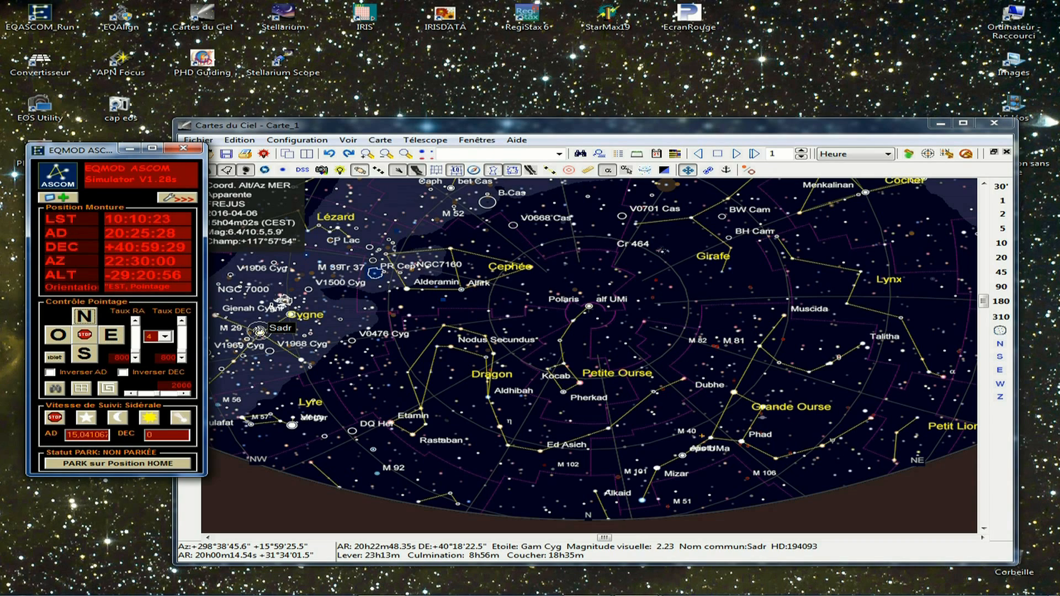
left_click(84, 316)
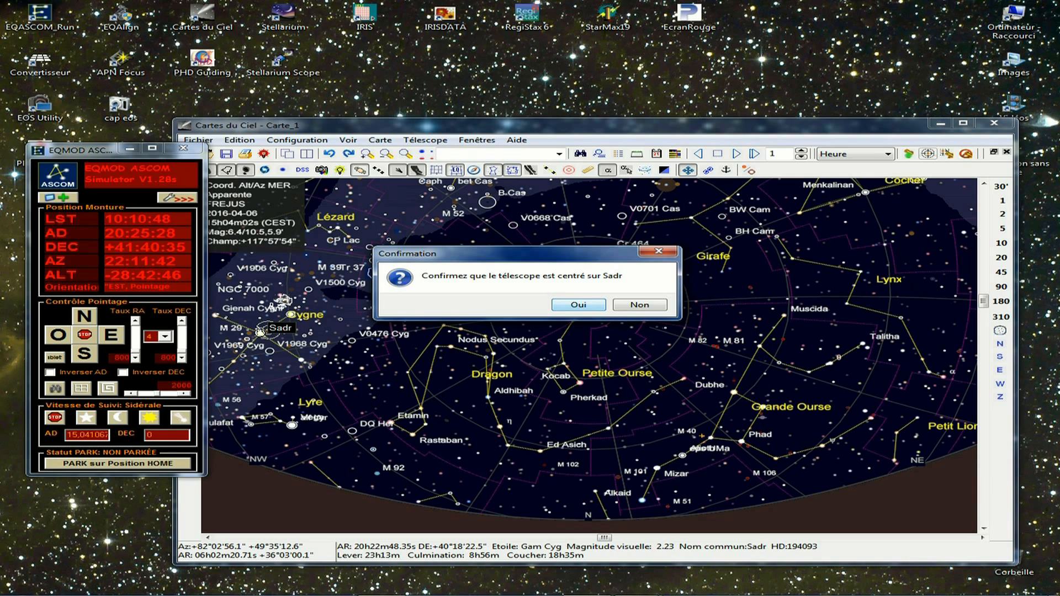
key("Return")
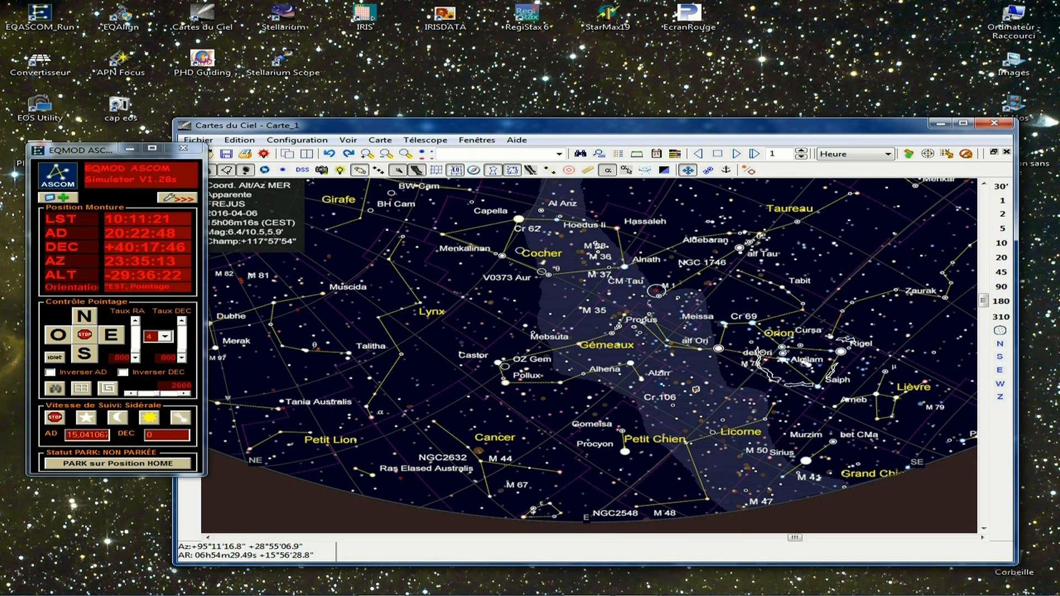
- Slew the telescope to the star Alhena in Gemini and sync on it
left_click(631, 363)
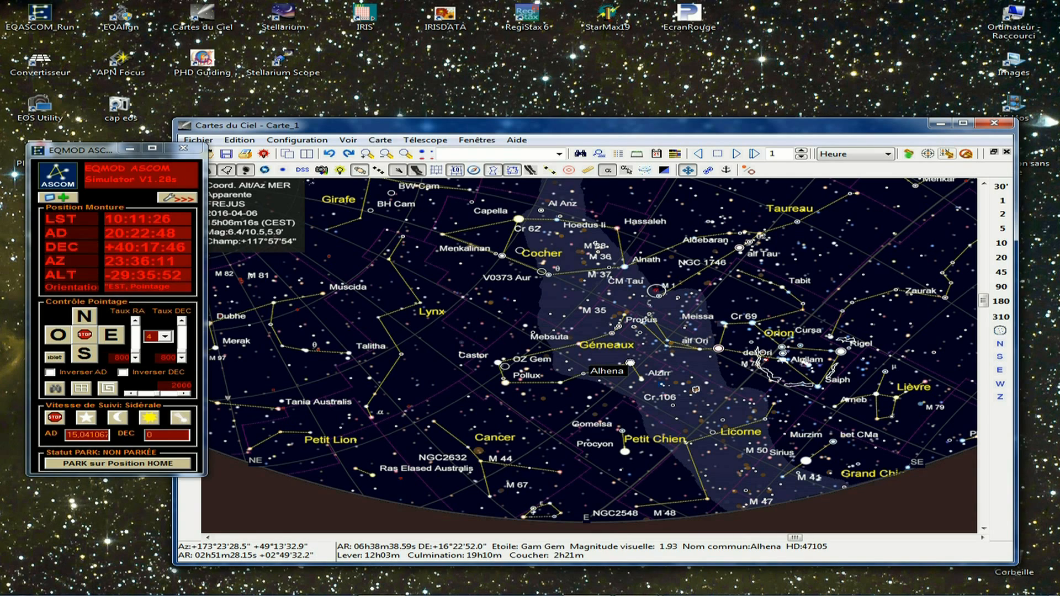
left_click(947, 153)
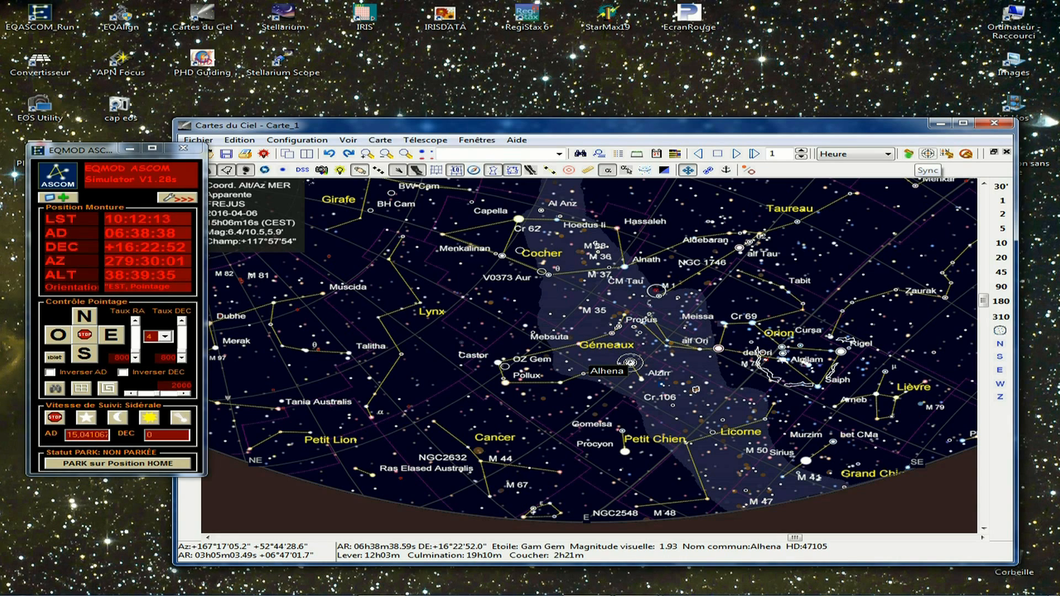
left_click(928, 154)
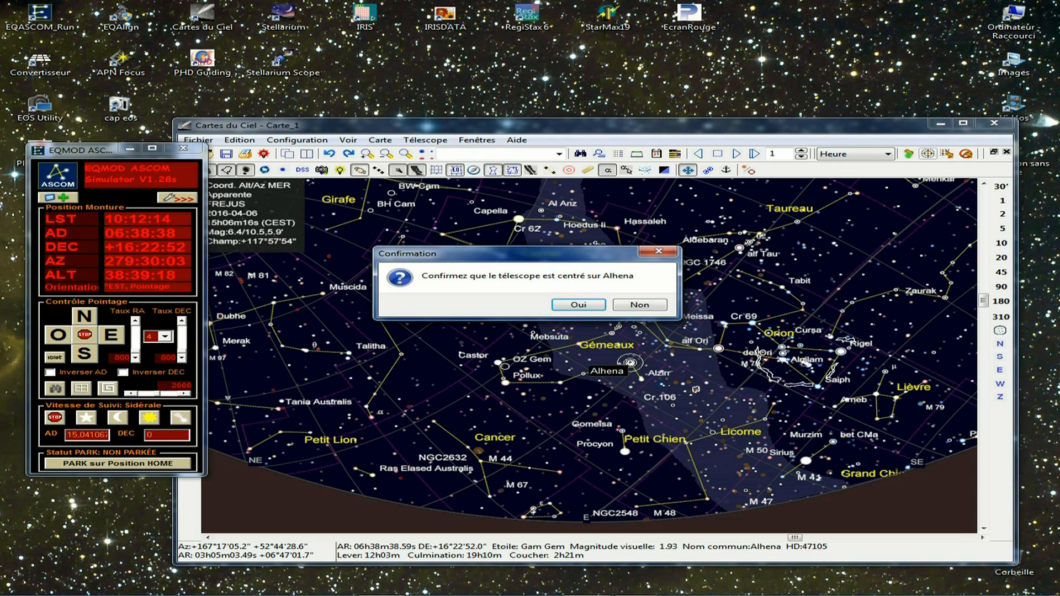
key("Return")
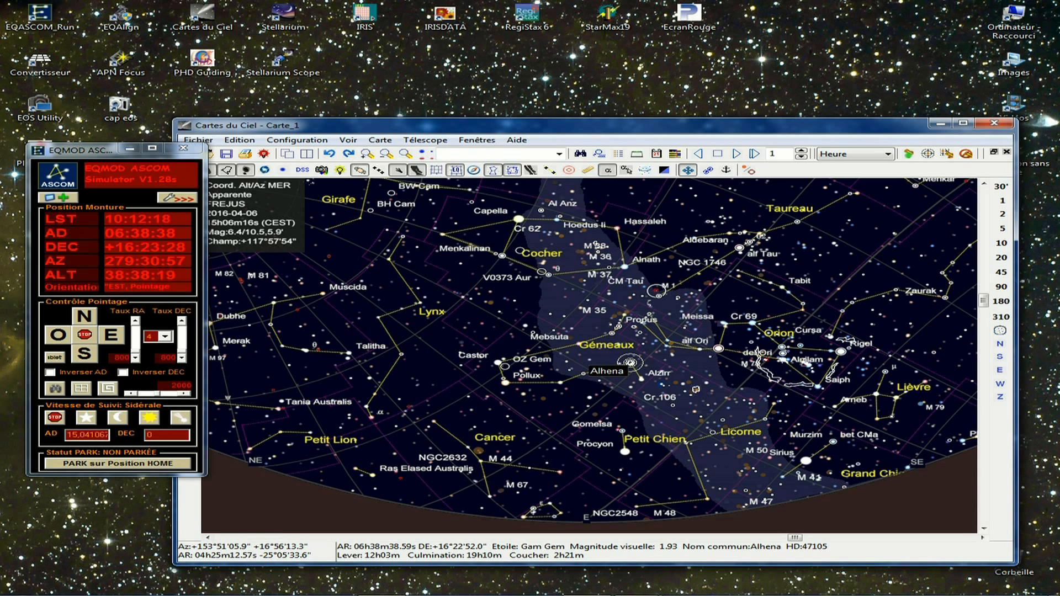
- Turn the chart to the south, slew the telescope to the star alf Psc in Pisces and sync on it
left_click(1000, 357)
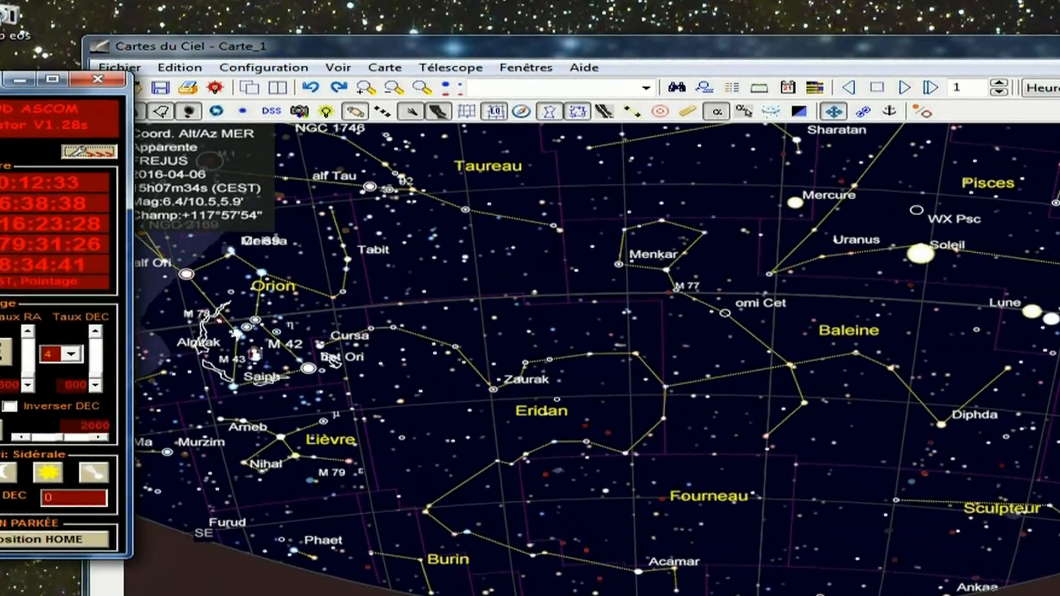
left_click(153, 186)
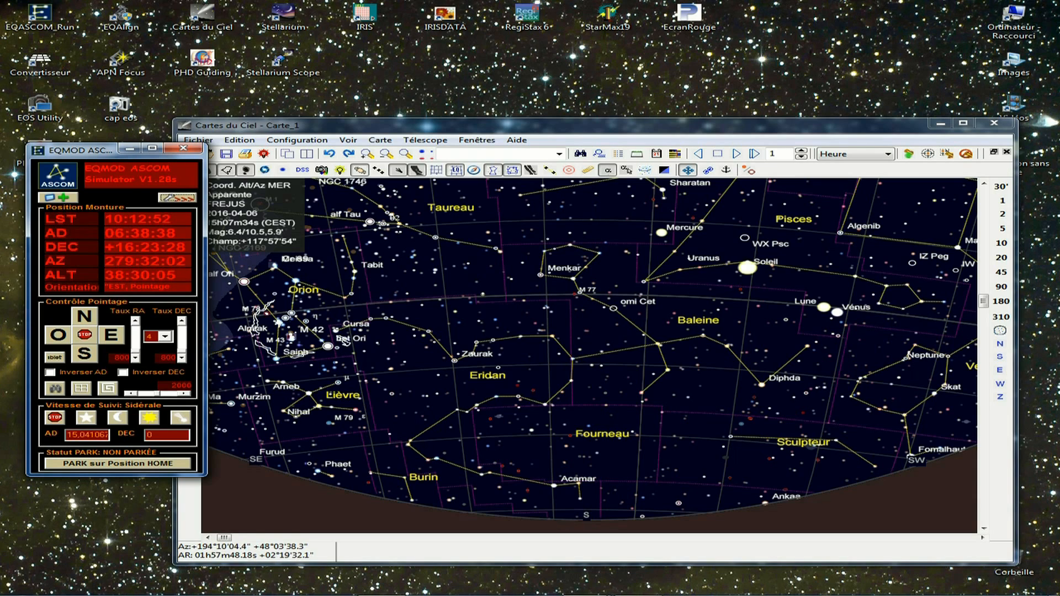
left_click(644, 281)
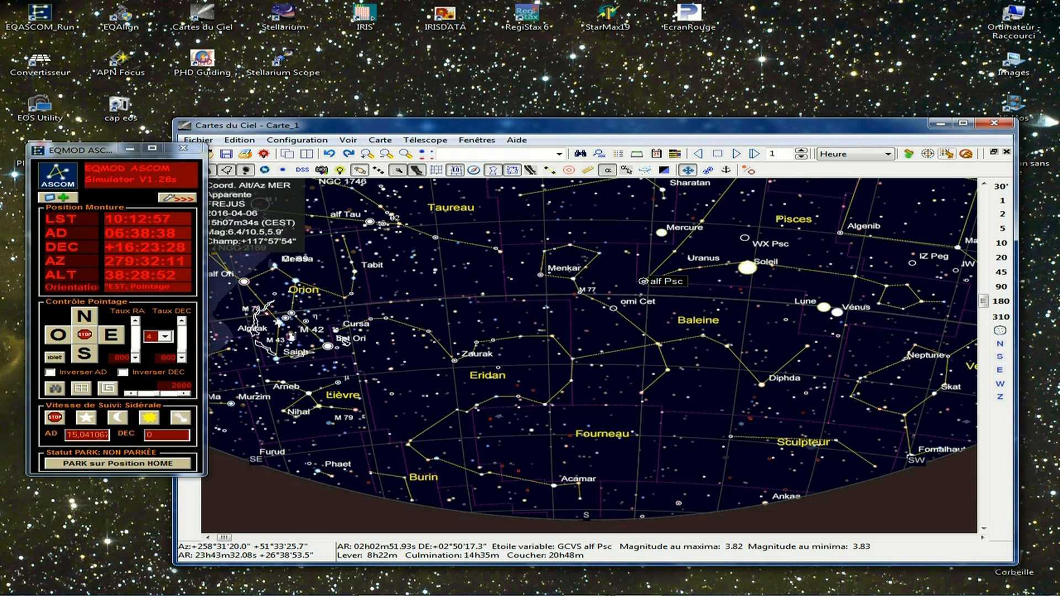
left_click(947, 155)
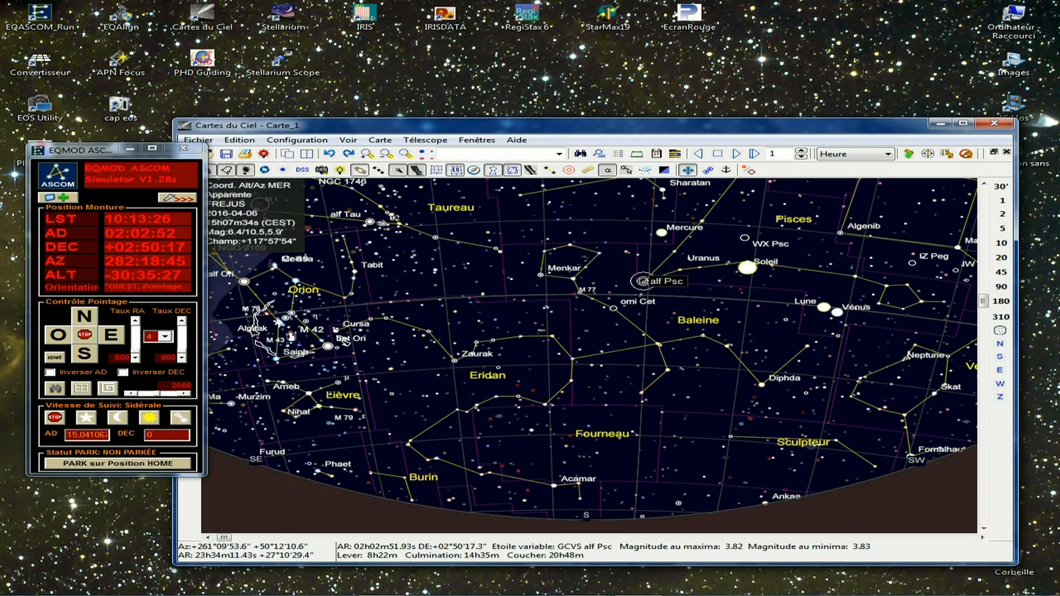
left_click(927, 154)
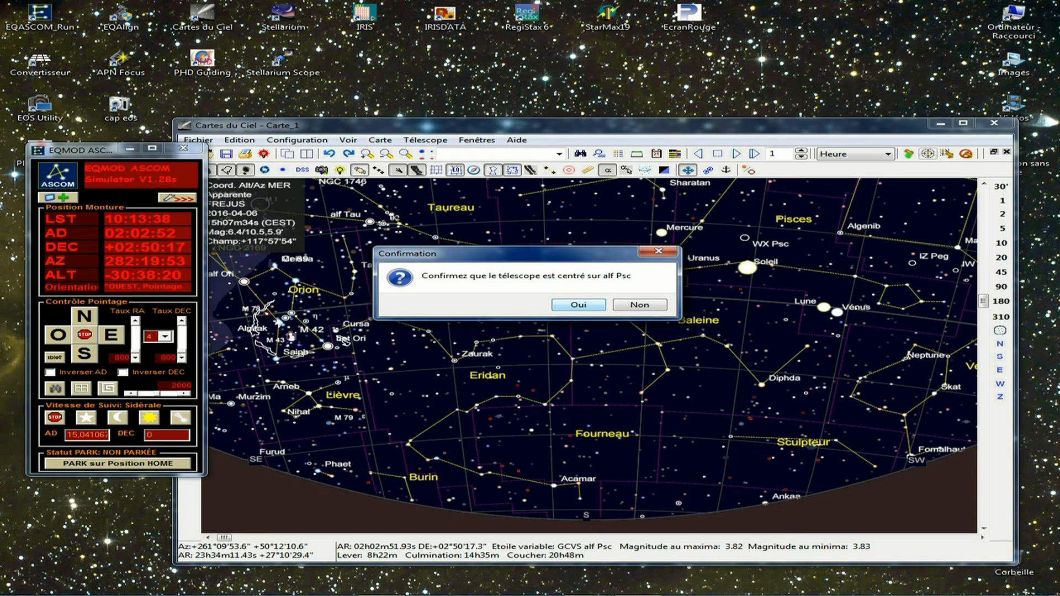
key("Return")
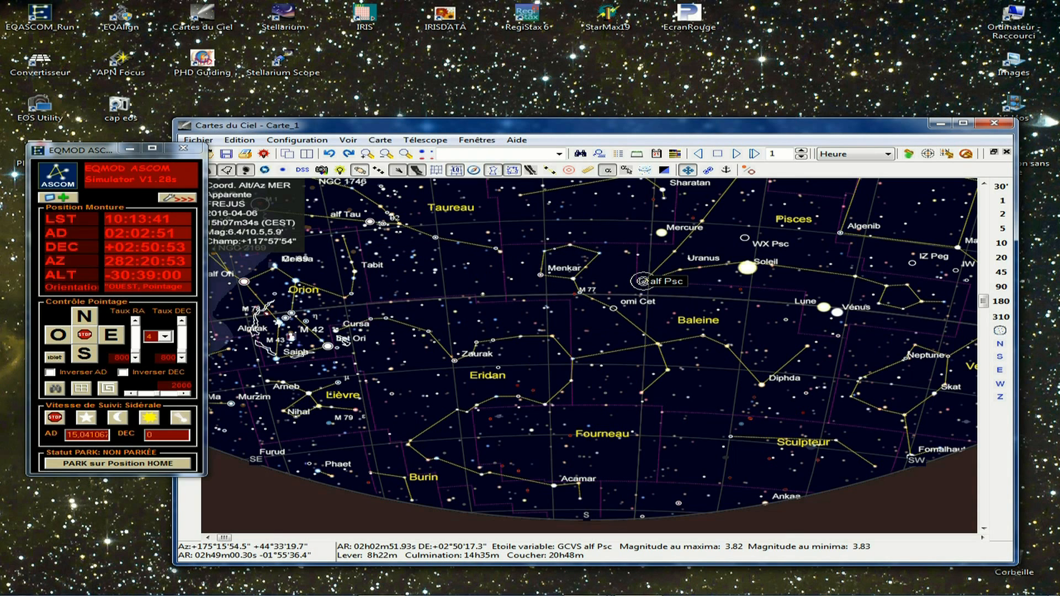
- Check the number of alignment points in the mount's extended settings, then collapse them and minimize the EQMOD window
left_click(177, 198)
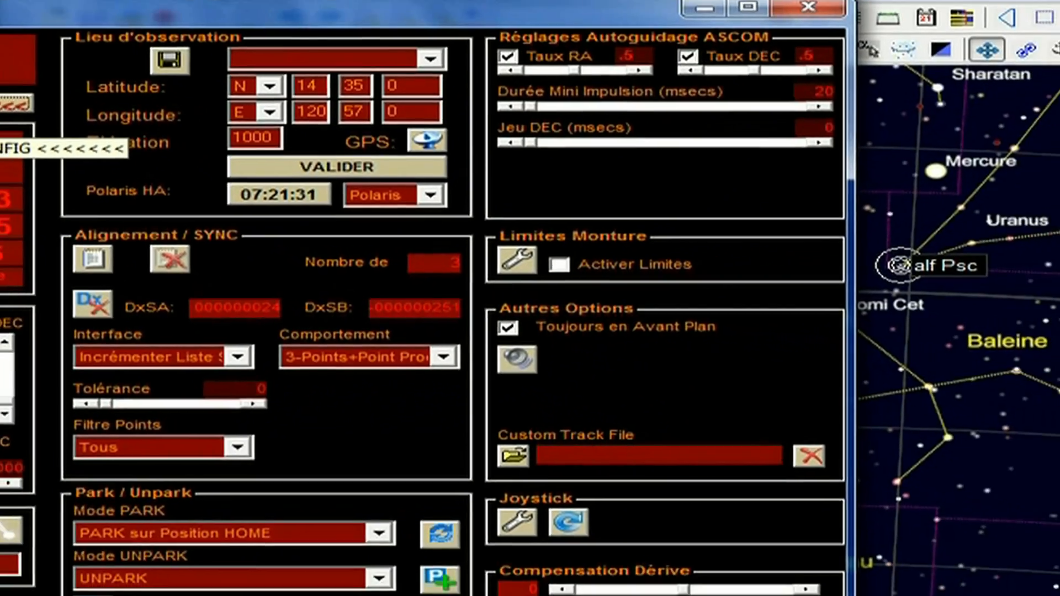
left_click(9, 104)
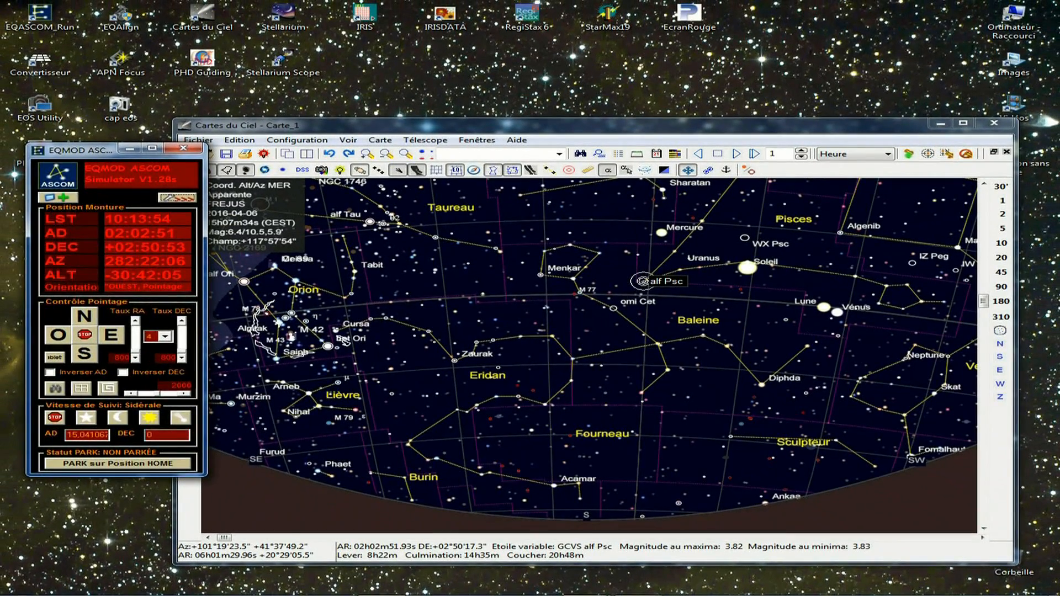
left_click(113, 138)
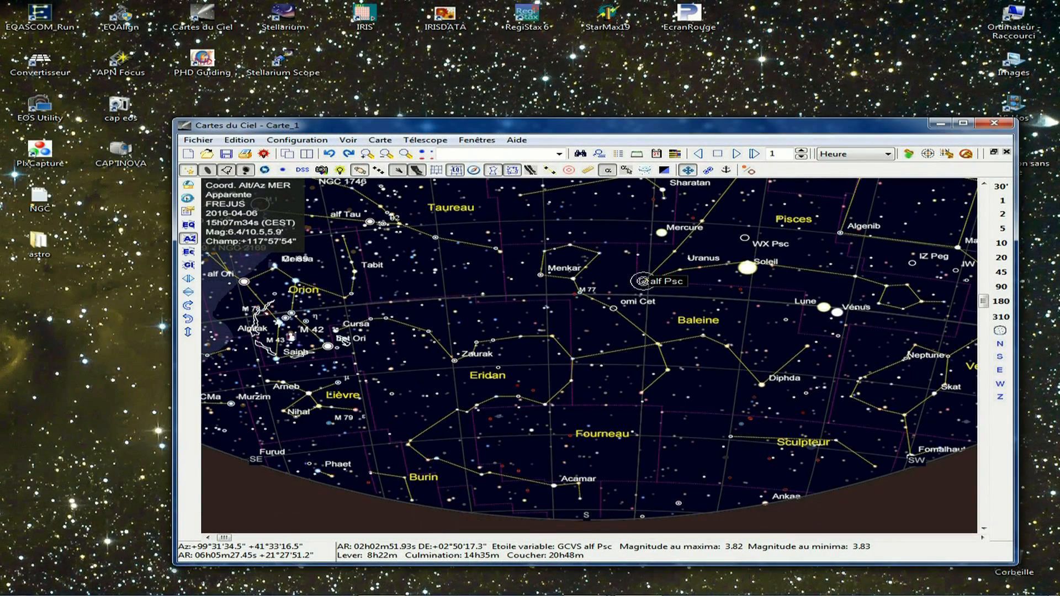
- Maximize the chart window, disconnect the telescope in the ASCOM telescope interface and close Cartes du Ciel
left_click_drag(442, 125, 385, 0)
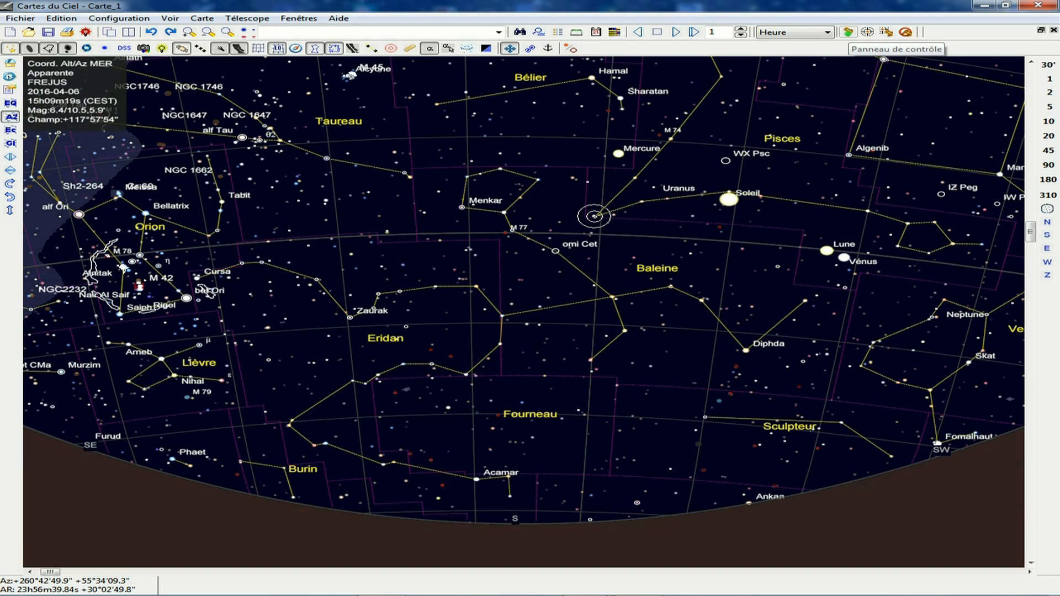
left_click(848, 32)
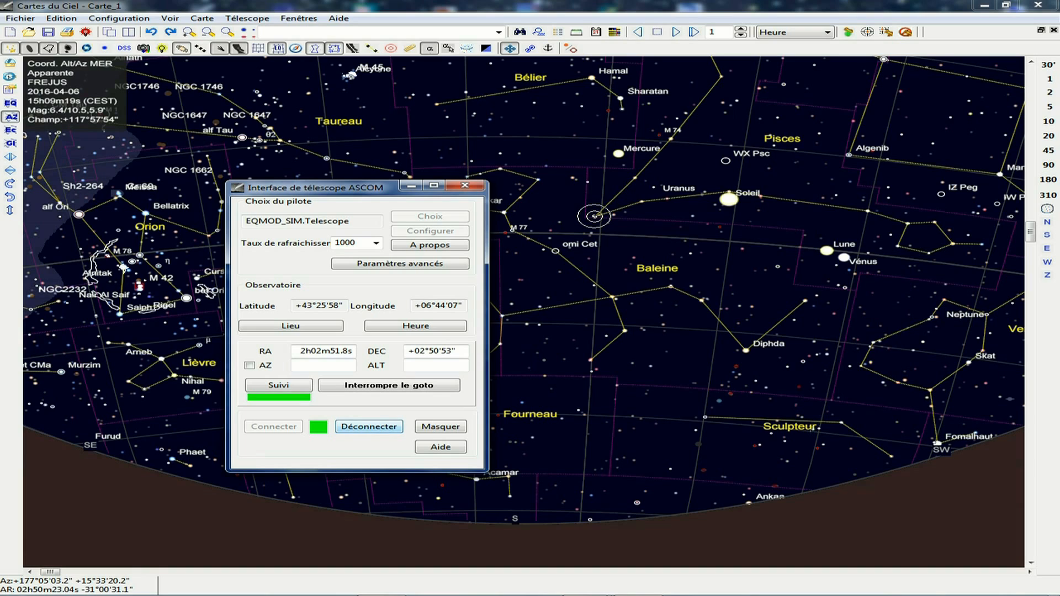
left_click(369, 426)
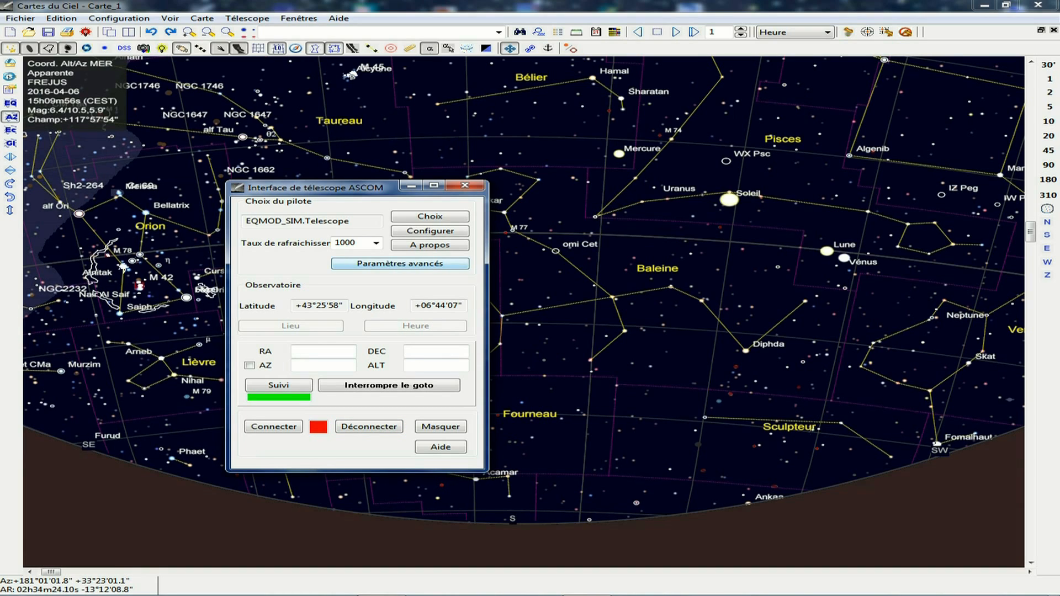
left_click(465, 185)
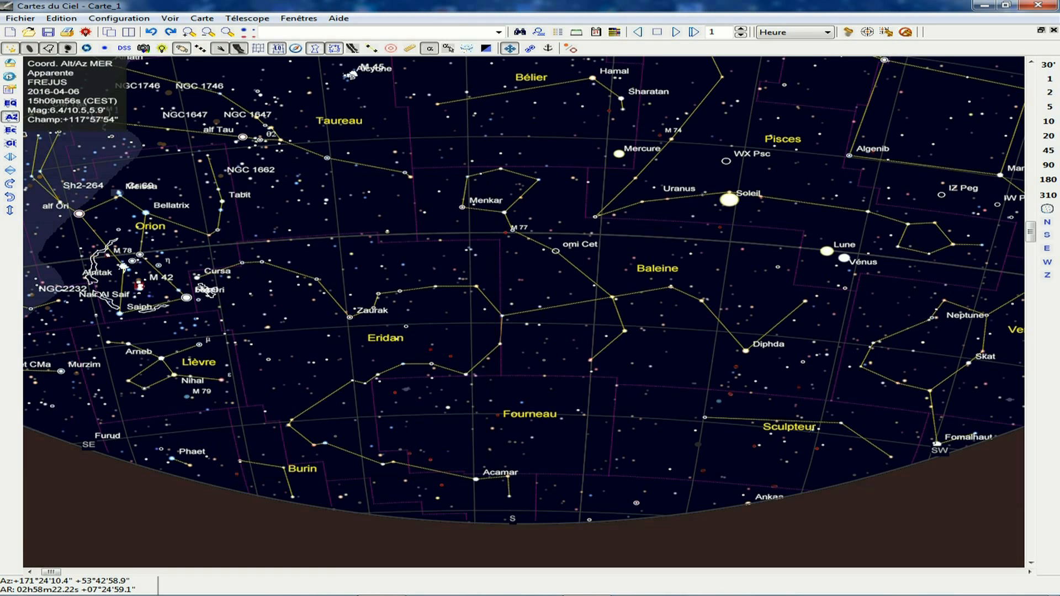
left_click(1038, 5)
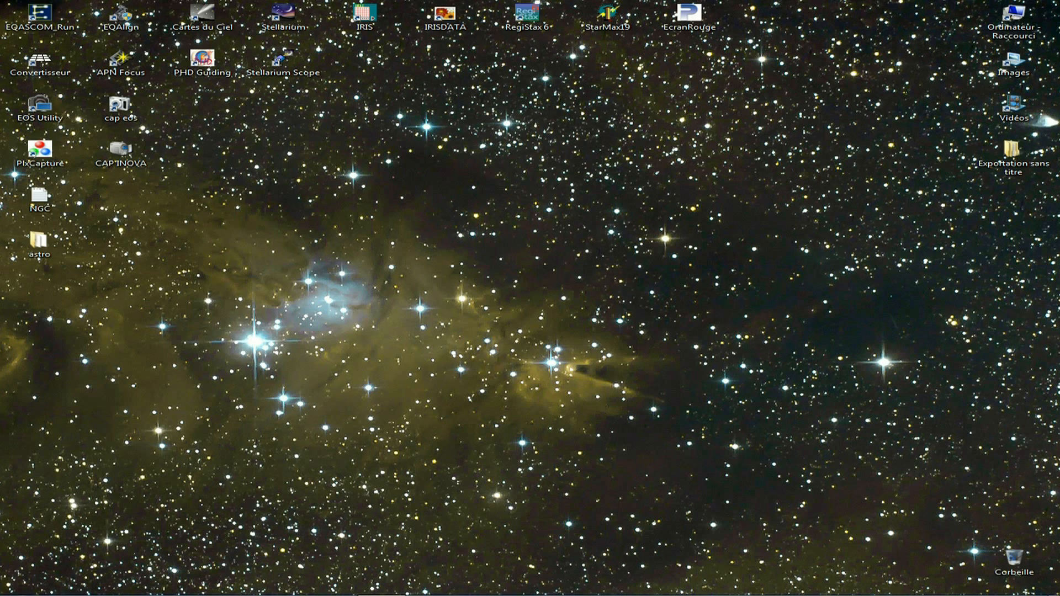
mouse_move(280, 595)
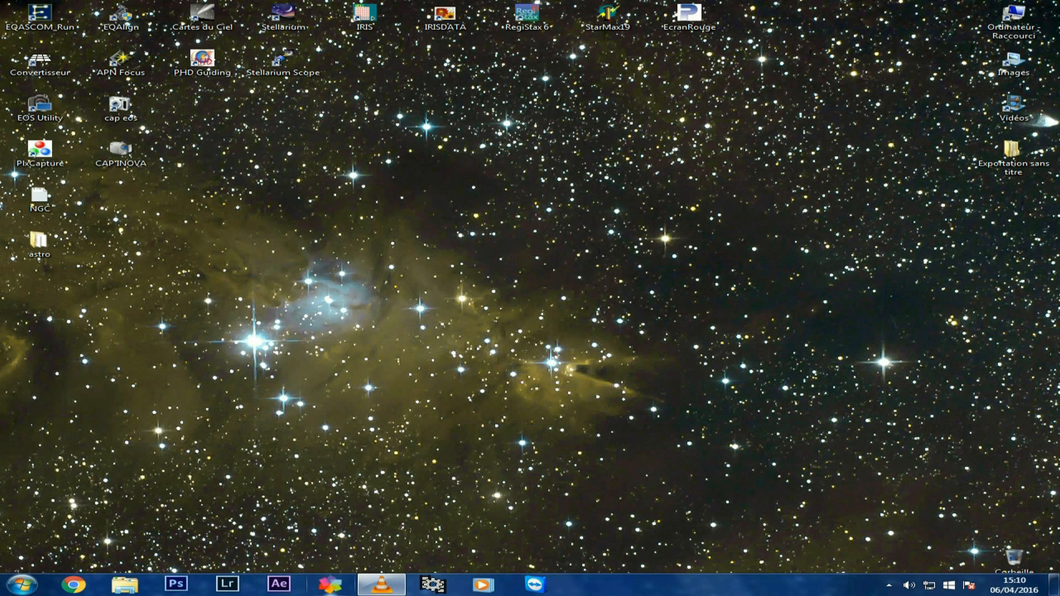